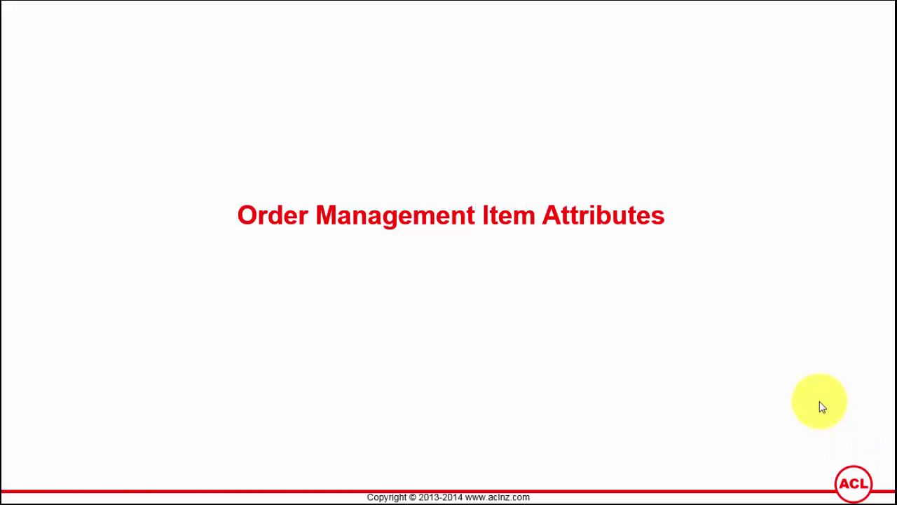
# - End the Order Management Item Attributes slide show and switch to the Oracle Applications - VIS window
pyautogui.click(733, 392)
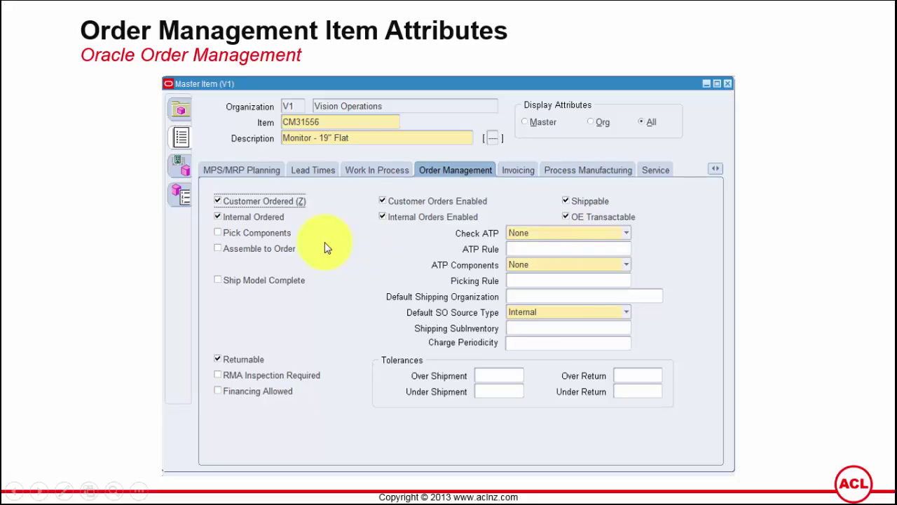
pyautogui.press('Escape')
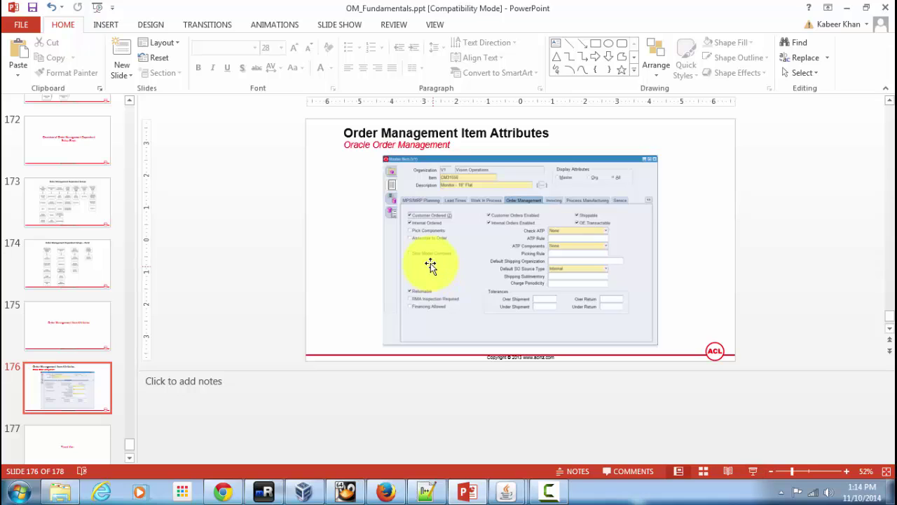
pyautogui.moveTo(506, 495)
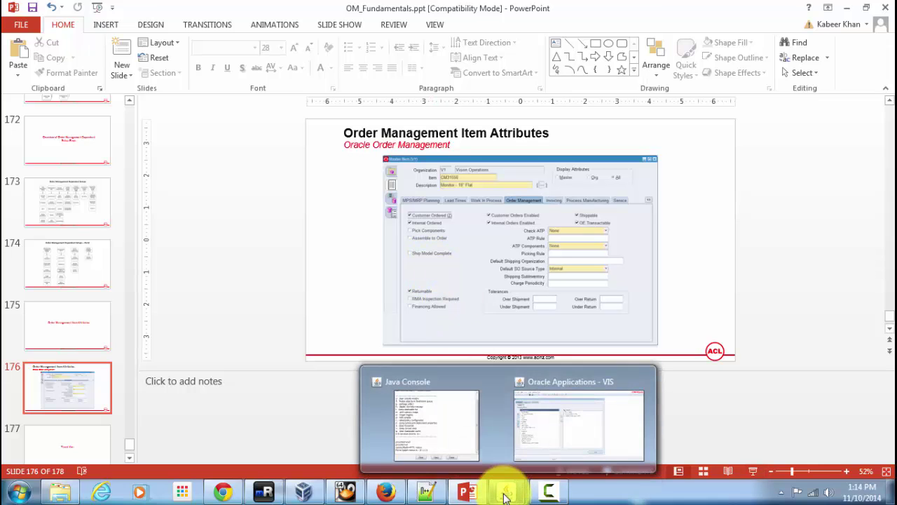
pyautogui.click(546, 424)
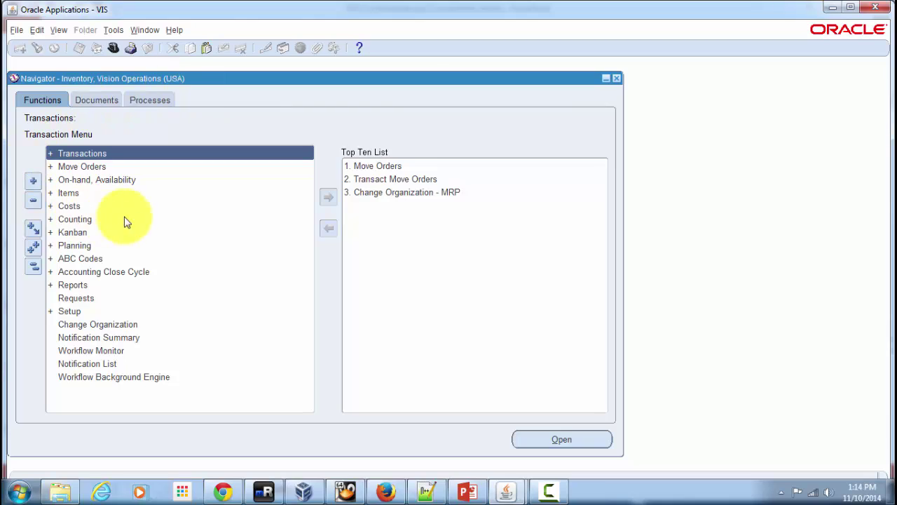
# - Open the Master Items form under Items and query item CM31556
pyautogui.doubleClick(68, 191)
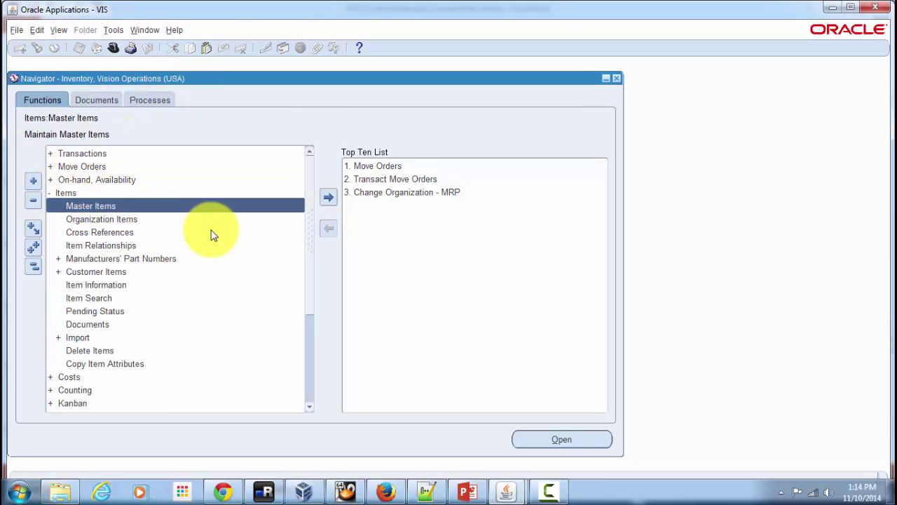
pyautogui.doubleClick(102, 204)
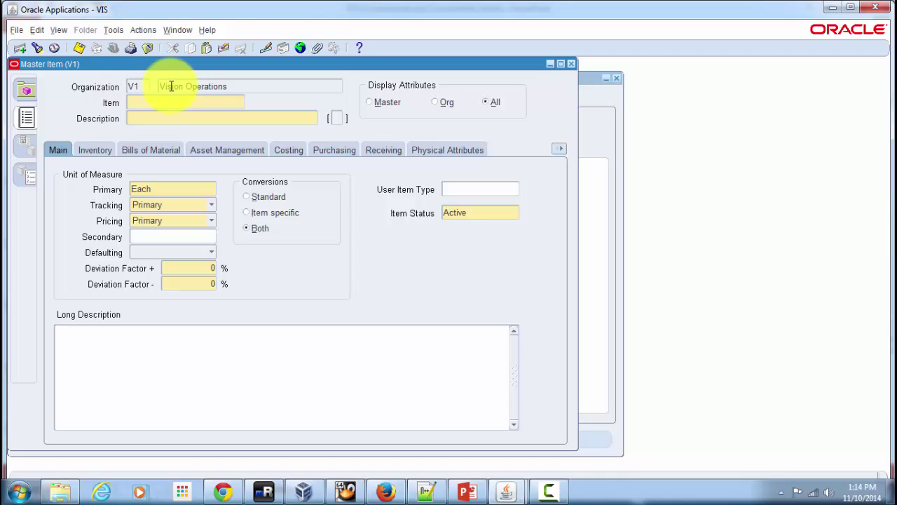
pyautogui.press('F11')
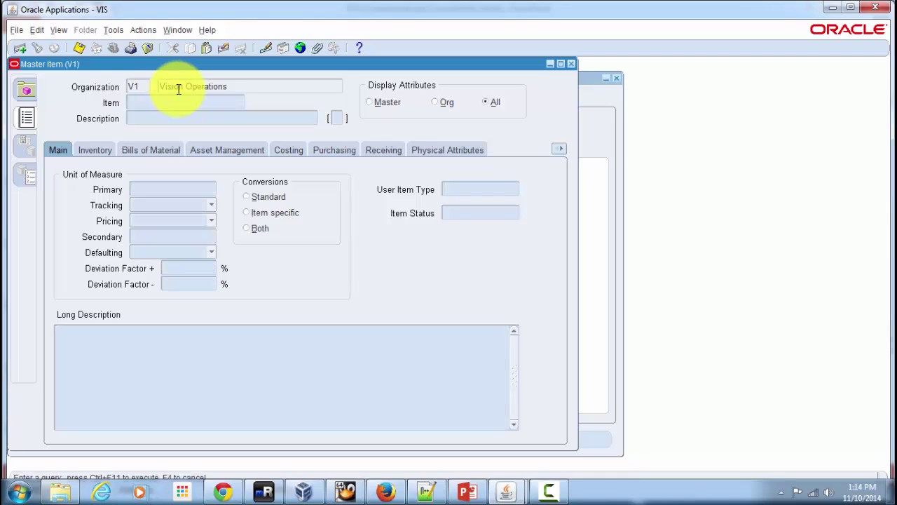
pyautogui.write('CM31556')
pyautogui.hotkey('ctrl', 'F11')
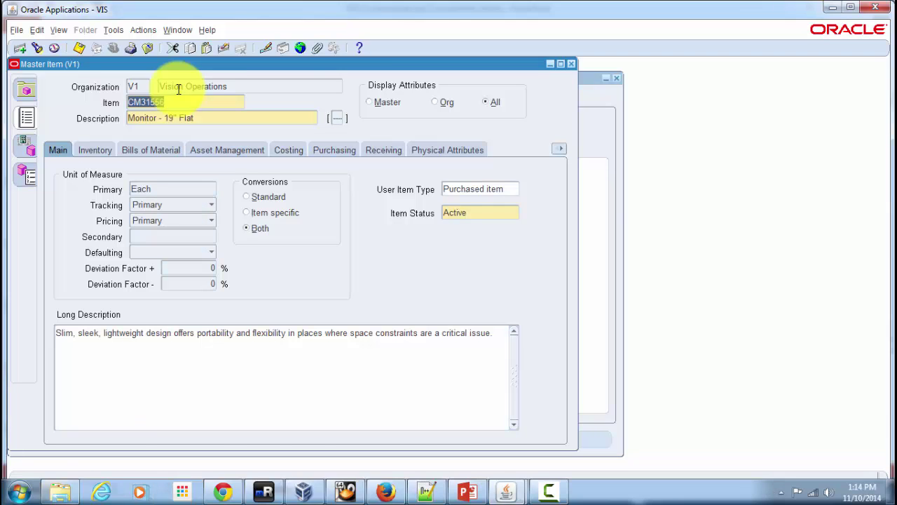
# - View the item's Inventory attributes, followed by its Order Management attributes
pyautogui.click(93, 151)
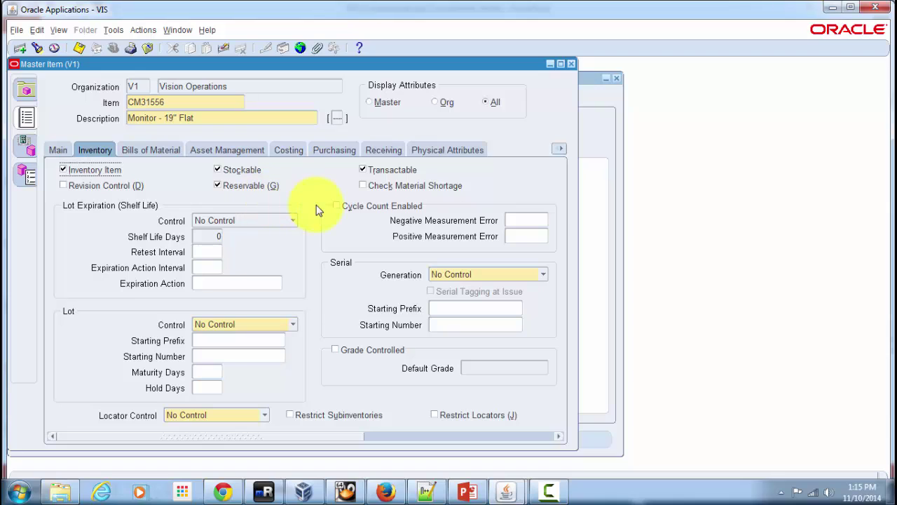
pyautogui.click(558, 150)
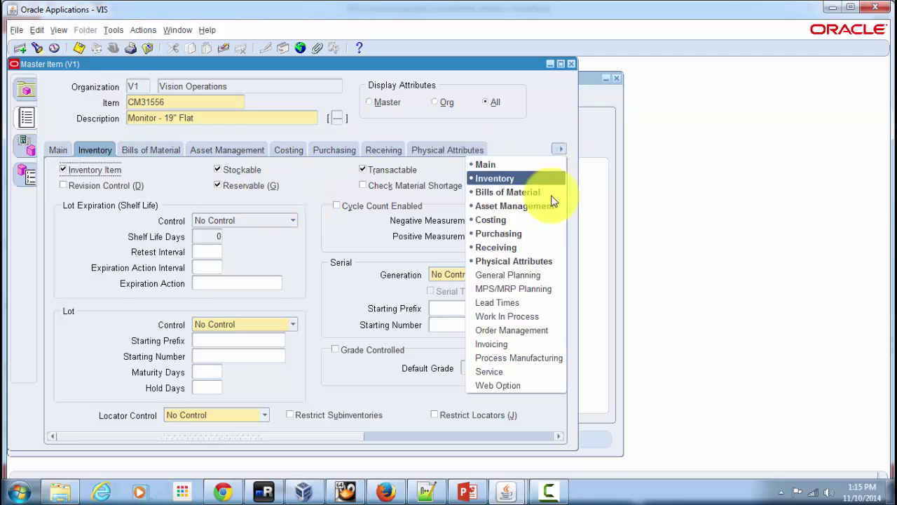
pyautogui.click(536, 333)
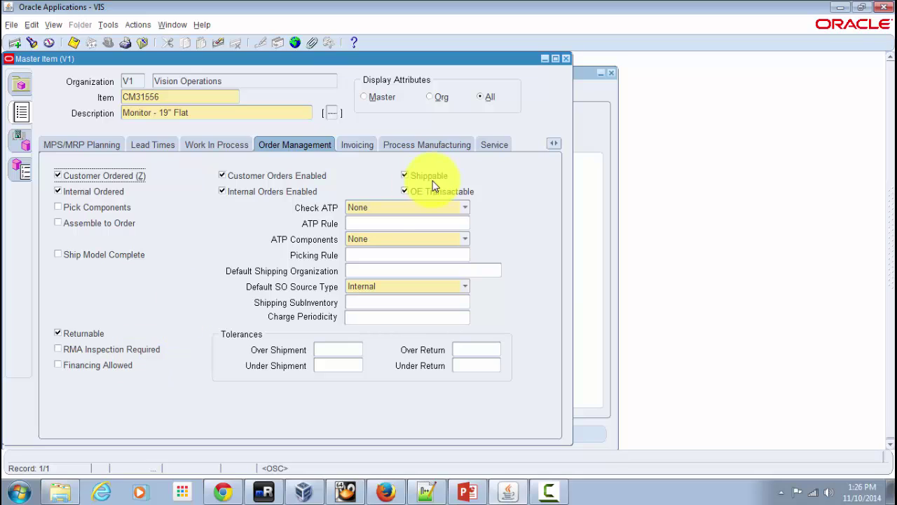
# - Review the Check ATP choices, the ATP Rule field and the ATP Components choices without changing any value
pyautogui.click(365, 226)
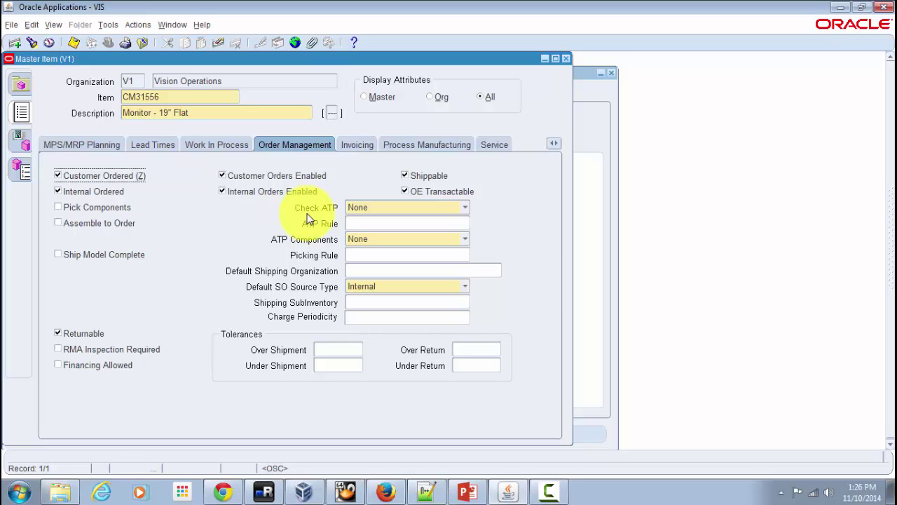
pyautogui.click(465, 208)
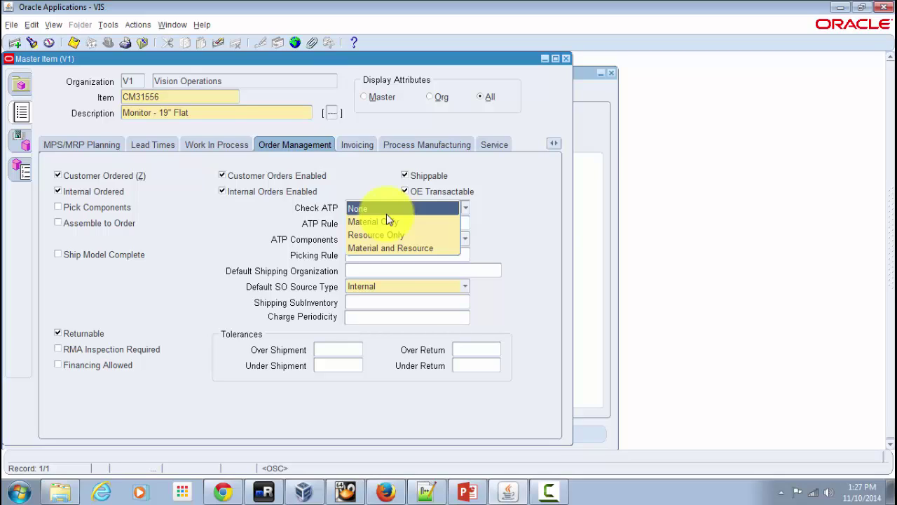
pyautogui.click(536, 231)
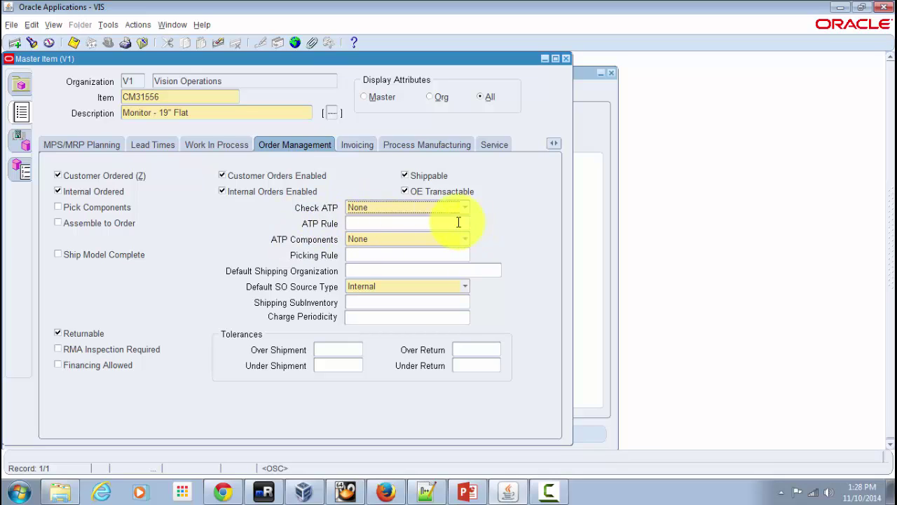
pyautogui.click(387, 223)
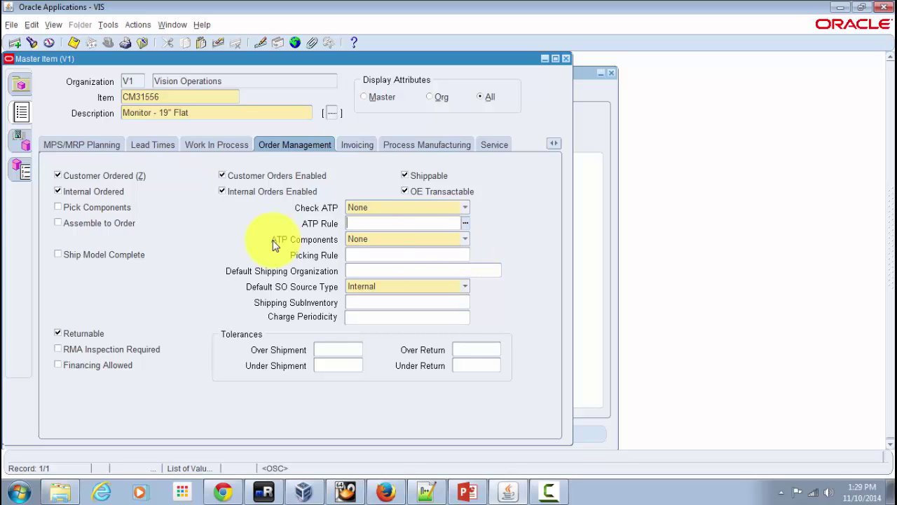
pyautogui.click(465, 239)
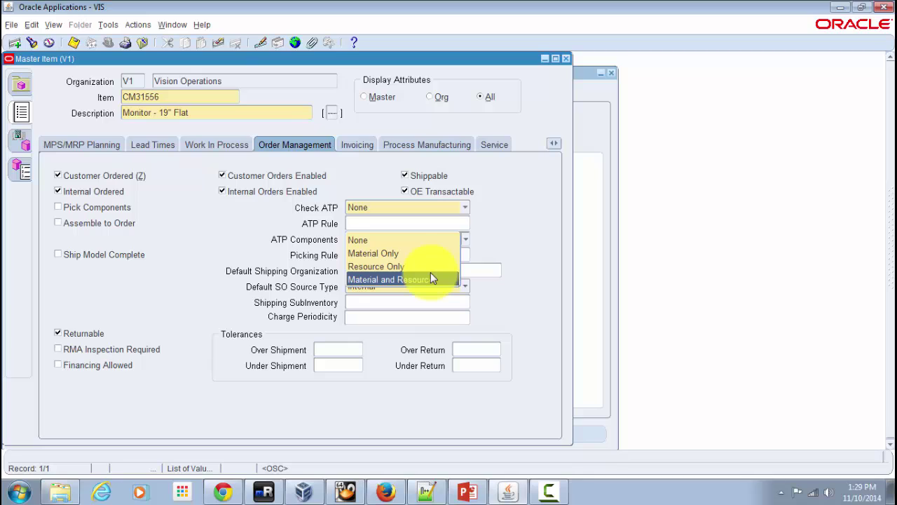
pyautogui.click(511, 241)
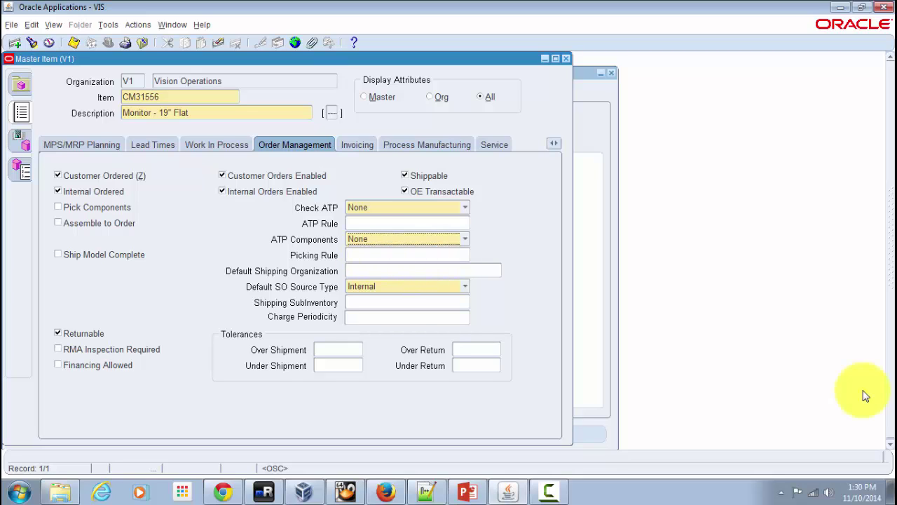
# - Search the navigator's form functions for %Picking%, open Inventory Picking Rules and query all existing rules
pyautogui.click(48, 40)
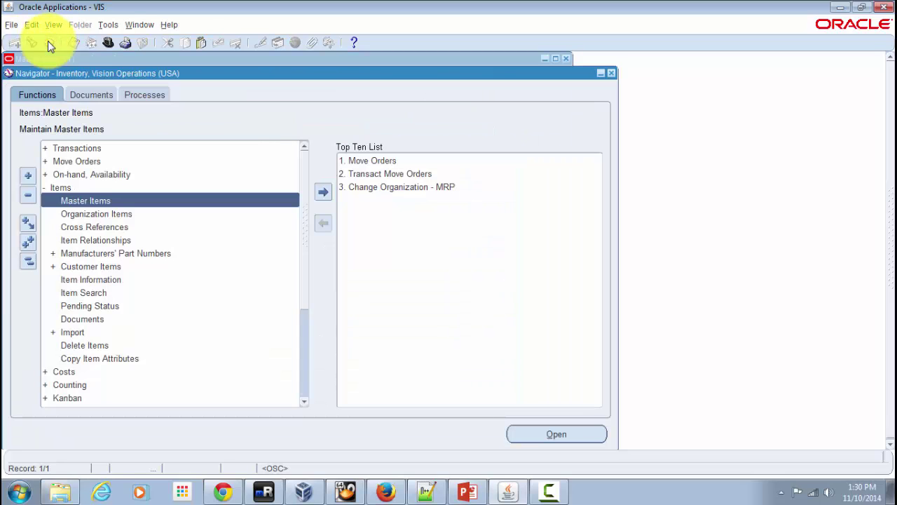
pyautogui.hotkey('ctrl', 'l')
pyautogui.click(125, 132)
pyautogui.write('Picking%')
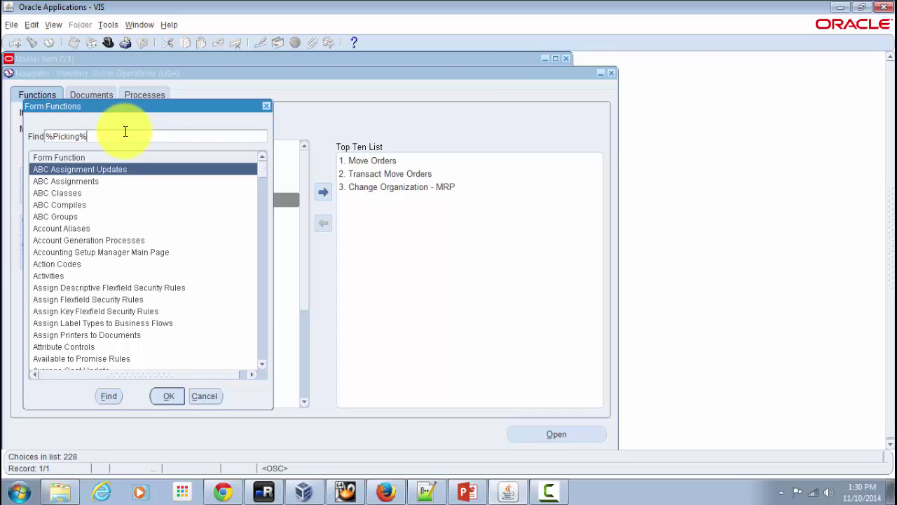
pyautogui.press('Return')
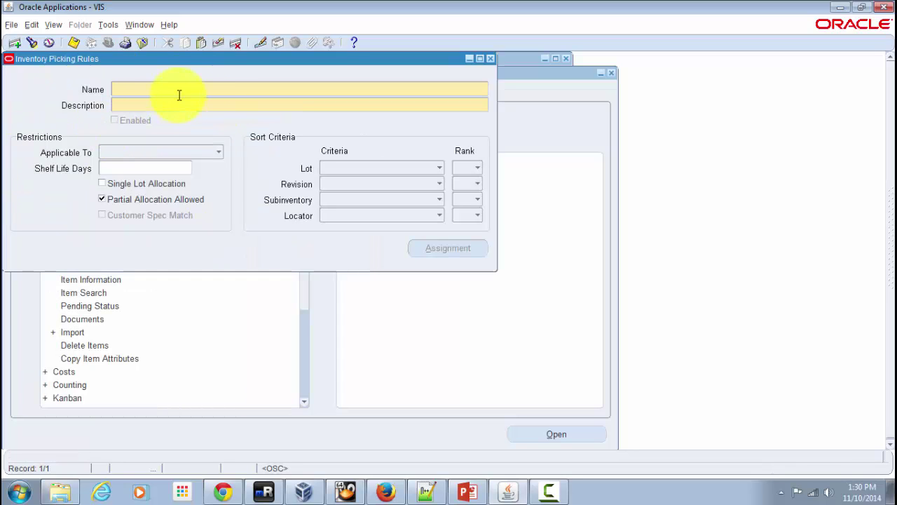
pyautogui.hotkey('ctrl', 'F11')
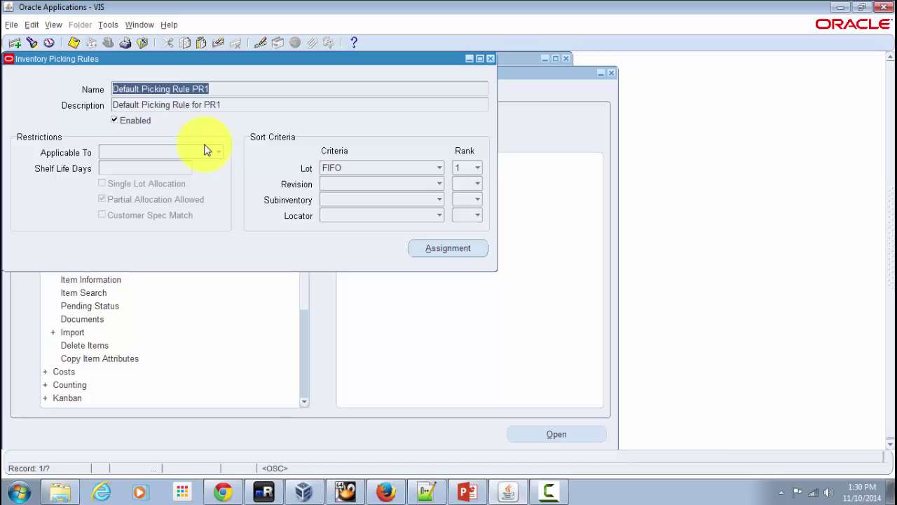
# - Open the assignment of Default Picking Rule PR1, widen the Rules Workbench window and go to the first row's Item field
pyautogui.click(451, 248)
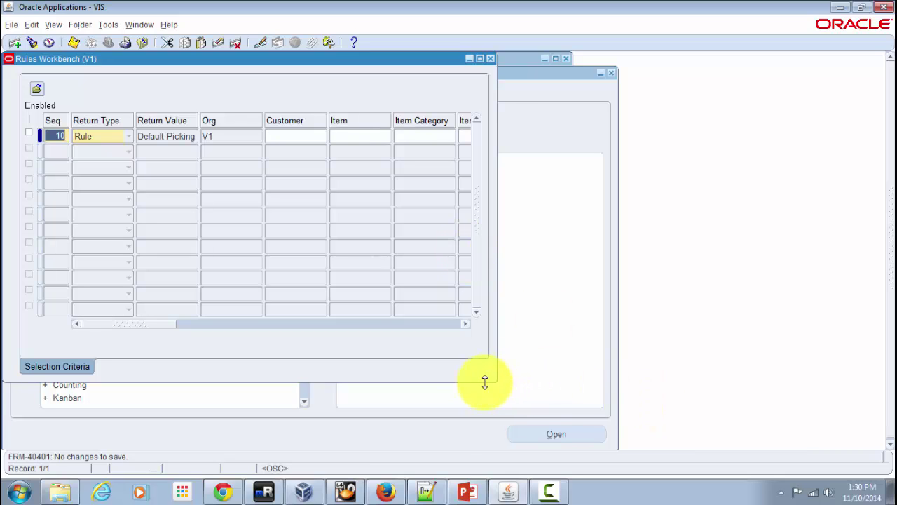
pyautogui.moveTo(496, 382); pyautogui.dragTo(883, 386)
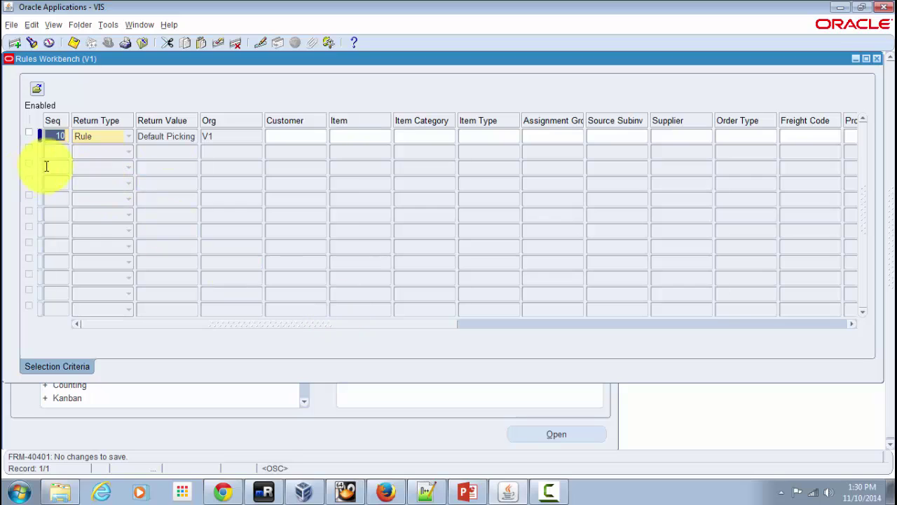
pyautogui.click(352, 136)
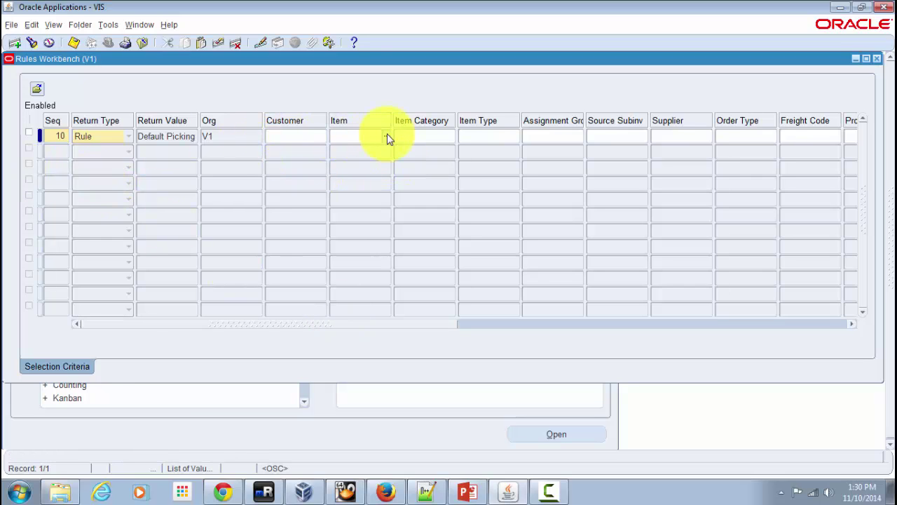
# - Close the Rules Workbench and Inventory Picking Rules windows and return to the Master Item (V1) form
pyautogui.click(879, 59)
pyautogui.click(489, 58)
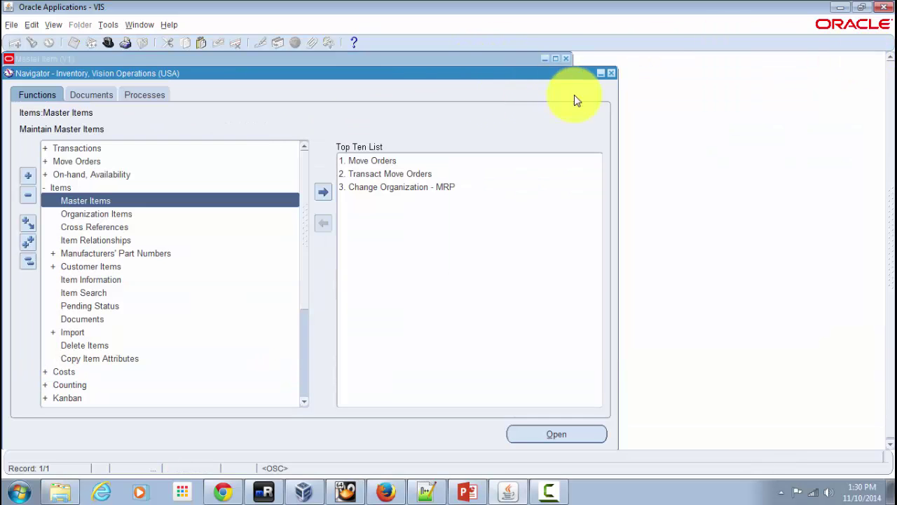
pyautogui.click(142, 26)
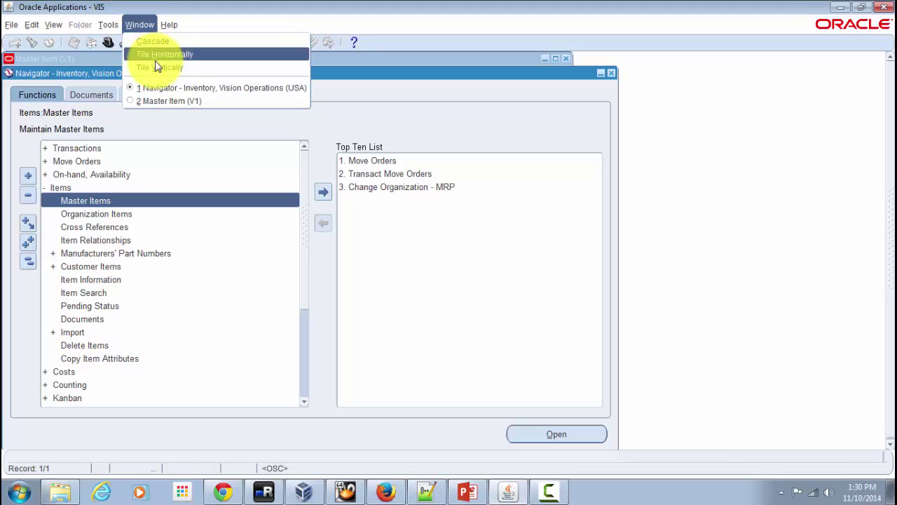
pyautogui.click(164, 98)
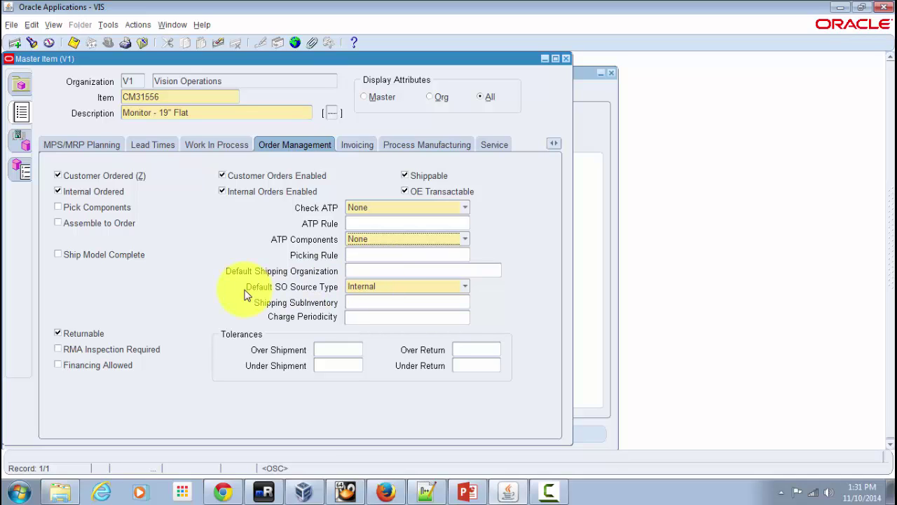
# - Check the Default SO Source Type choices, keep Internal, and go to the Default Shipping Organization field
pyautogui.click(465, 287)
pyautogui.press('Return')
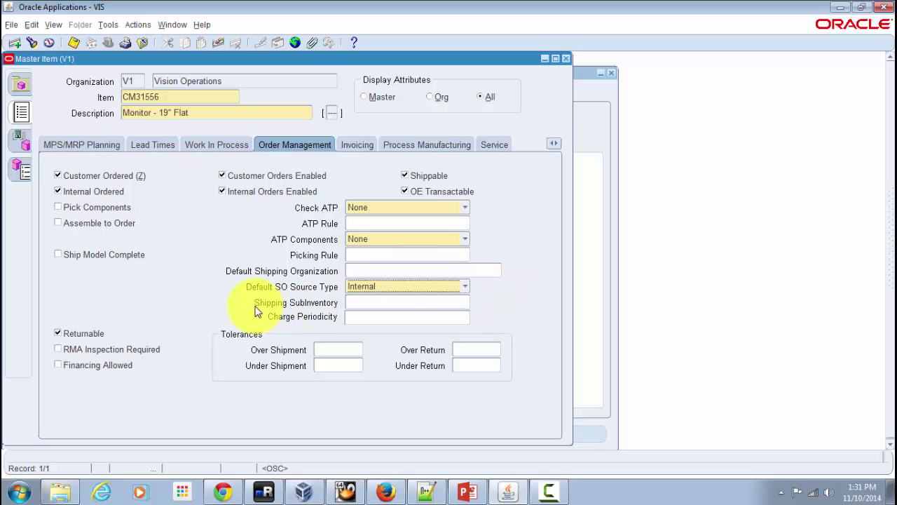
pyautogui.click(381, 271)
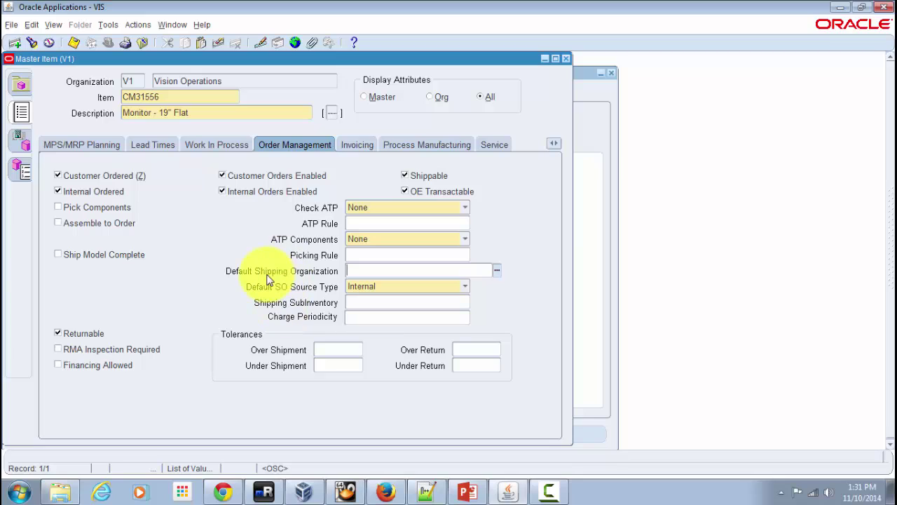
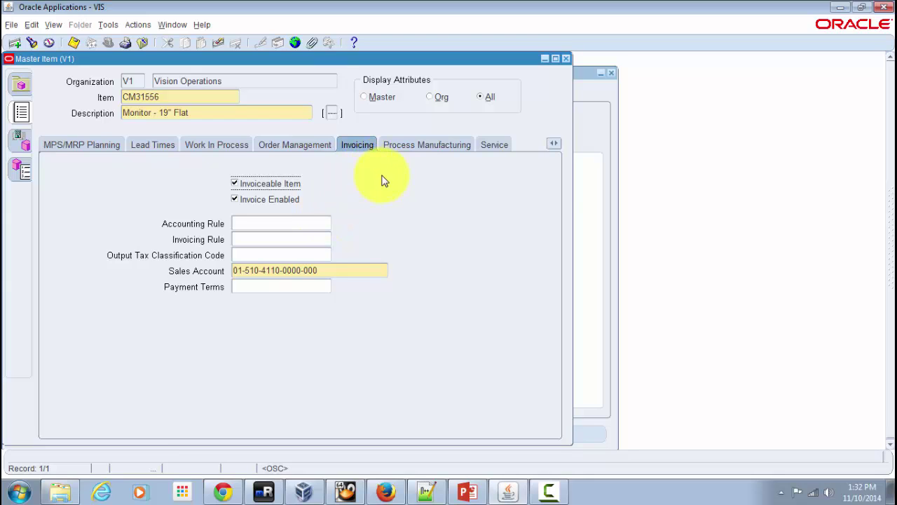
pyautogui.click(554, 144)
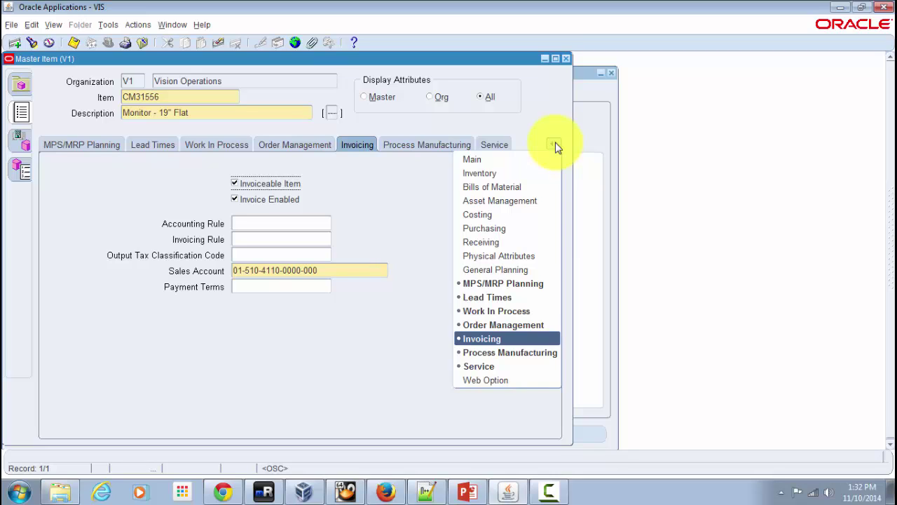
pyautogui.click(407, 208)
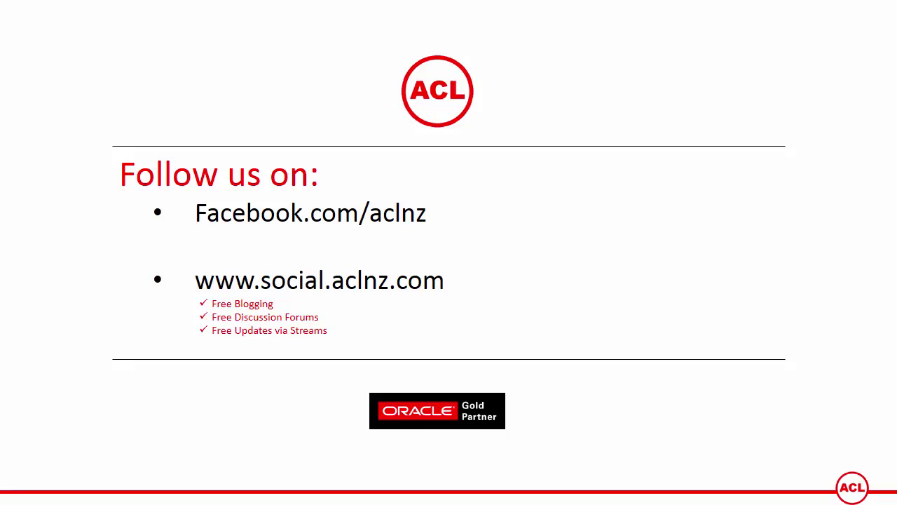